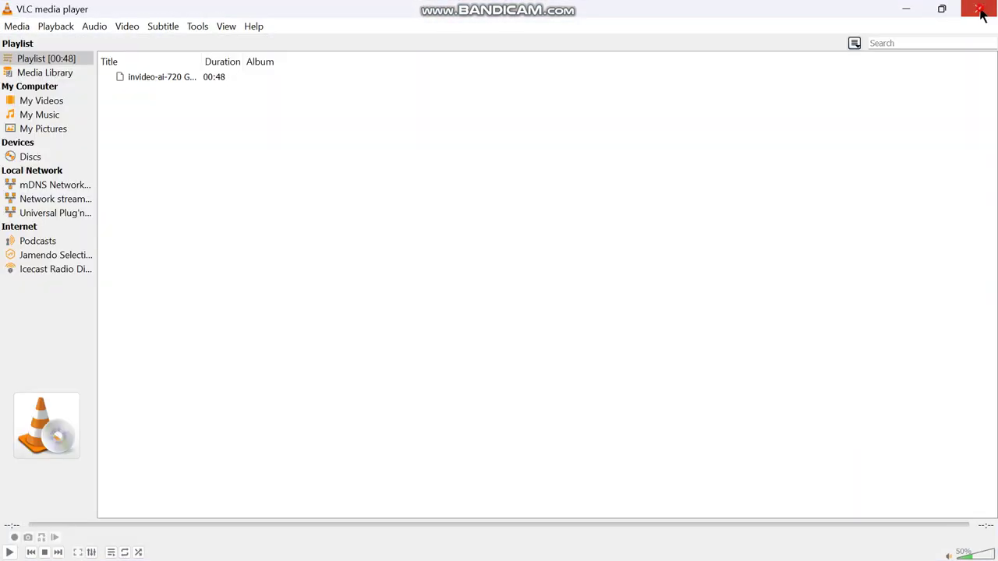
- Close the VLC player, switch to Microsoft Edge and show the mucuruzi.com article about Geo Home Service Ltd
click(979, 10)
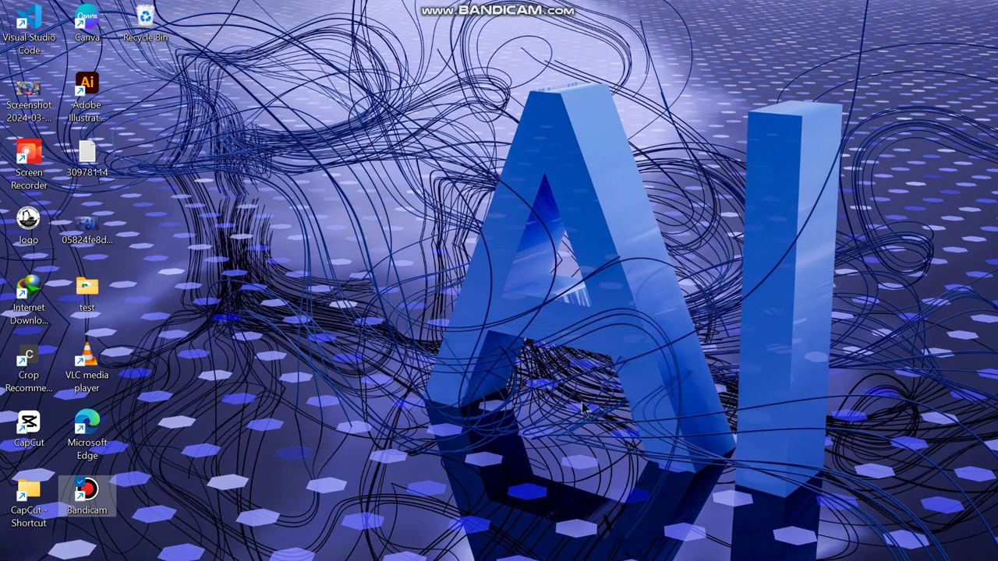
mouse_move(561, 558)
click(534, 543)
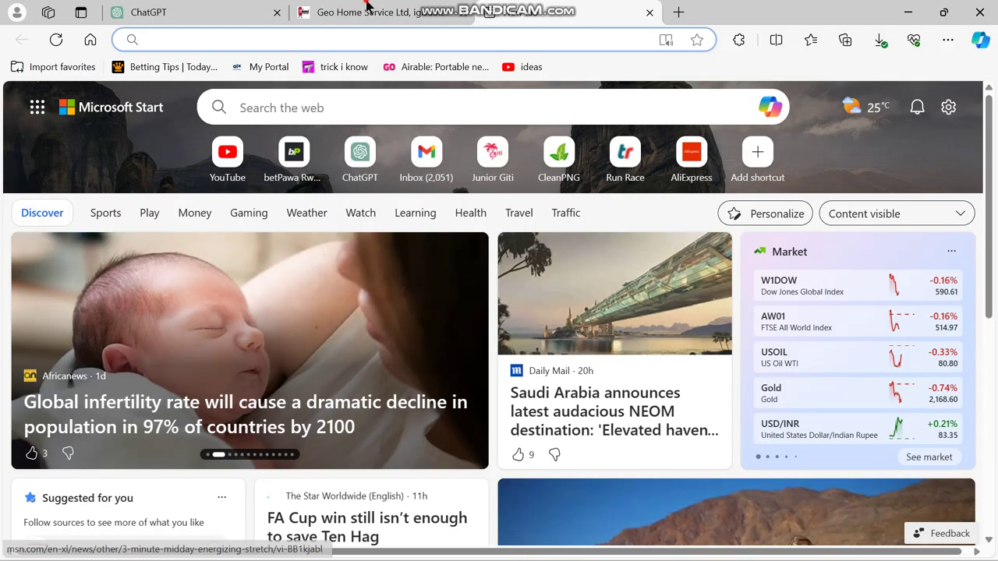
click(368, 8)
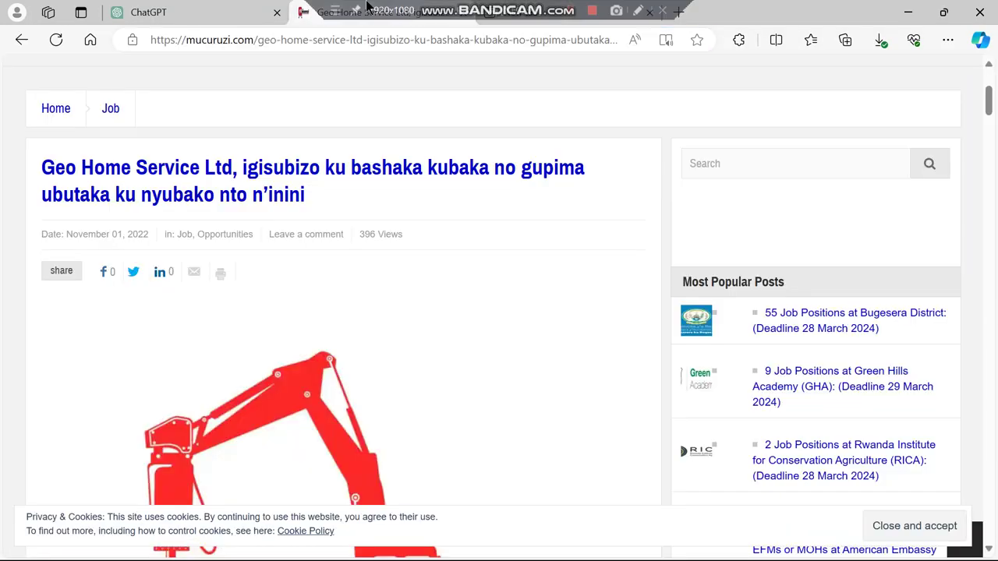
- Read through the Geo Home Service Ltd article, examining its logo, service description and photos
scroll(335, 306, down, 3)
scroll(335, 307, down, 8)
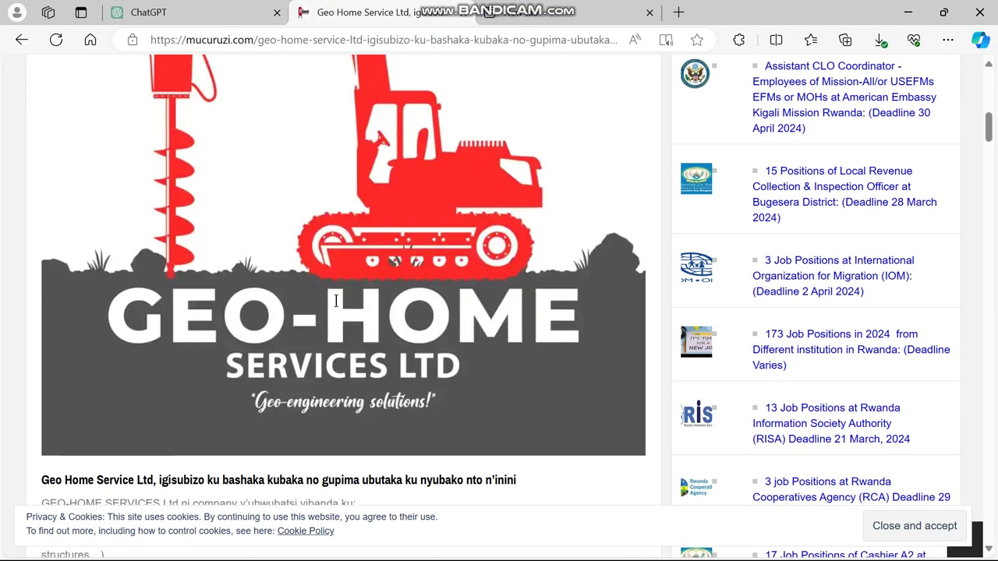
scroll(335, 306, up, 7)
scroll(335, 307, up, 4)
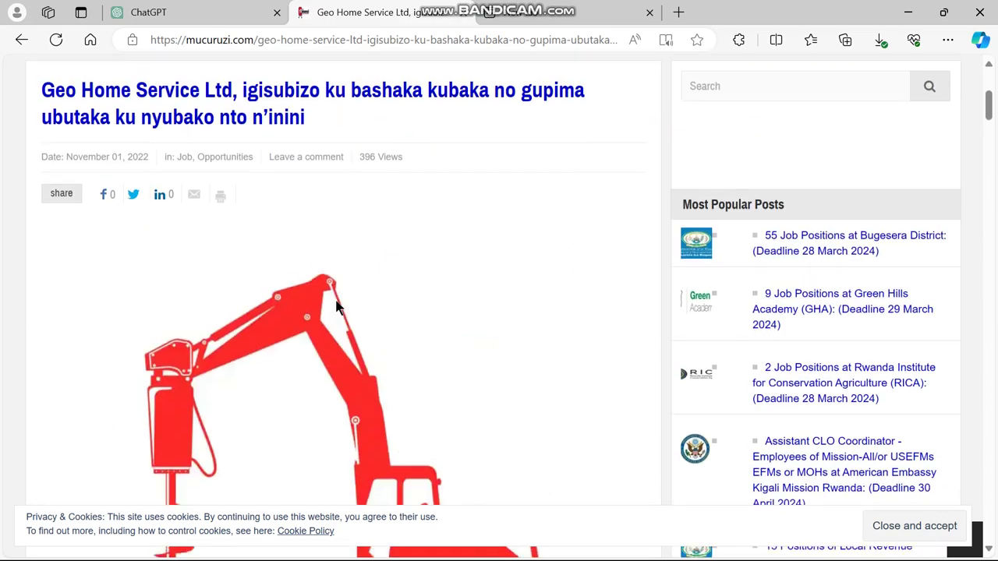
scroll(335, 306, down, 4)
scroll(335, 306, down, 10)
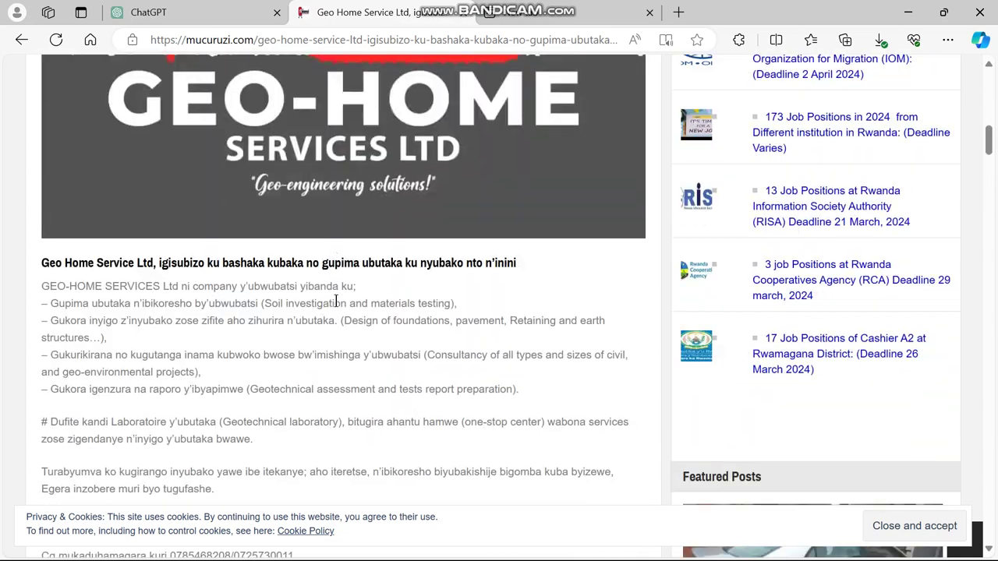
scroll(336, 306, down, 16)
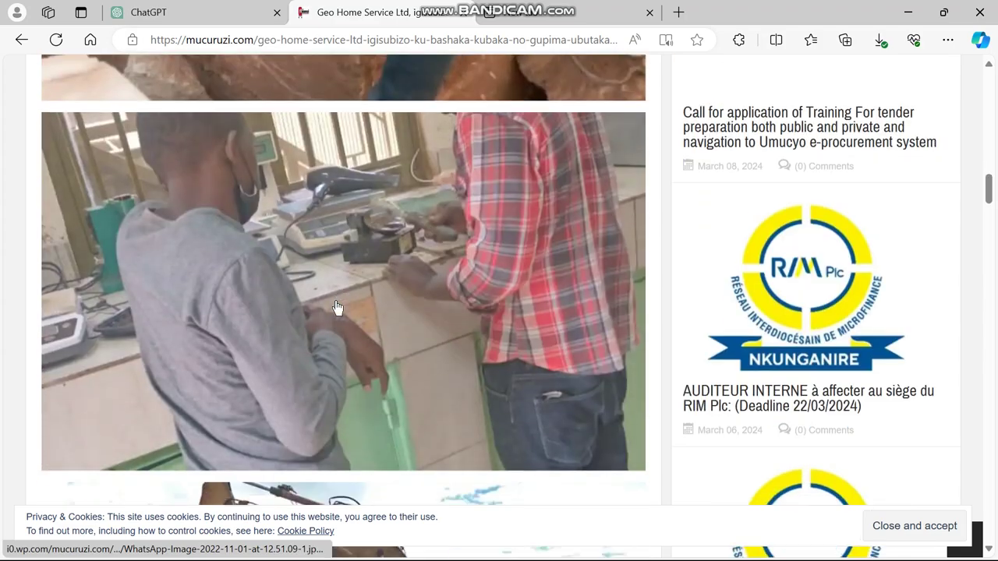
scroll(337, 306, down, 9)
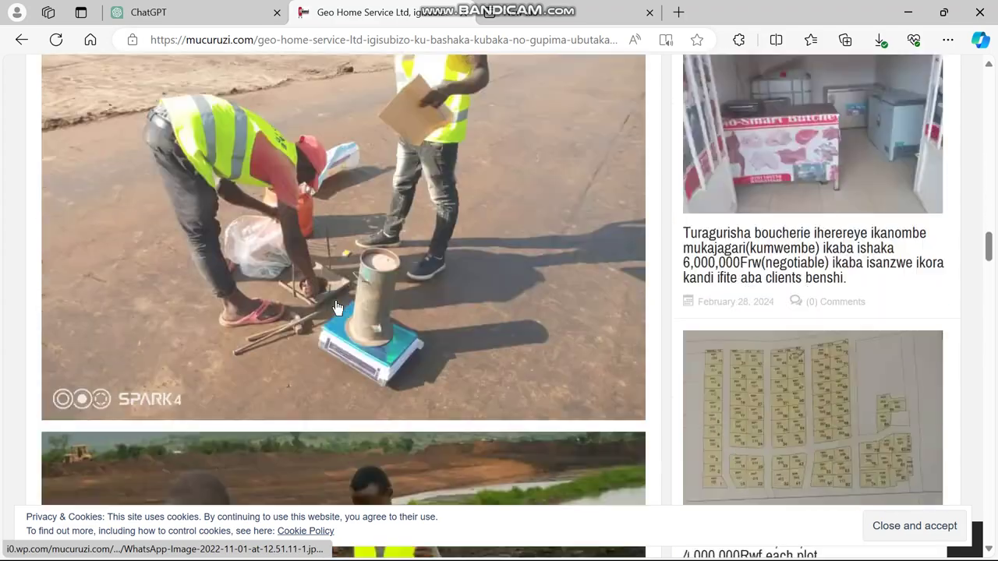
scroll(336, 301, down, 12)
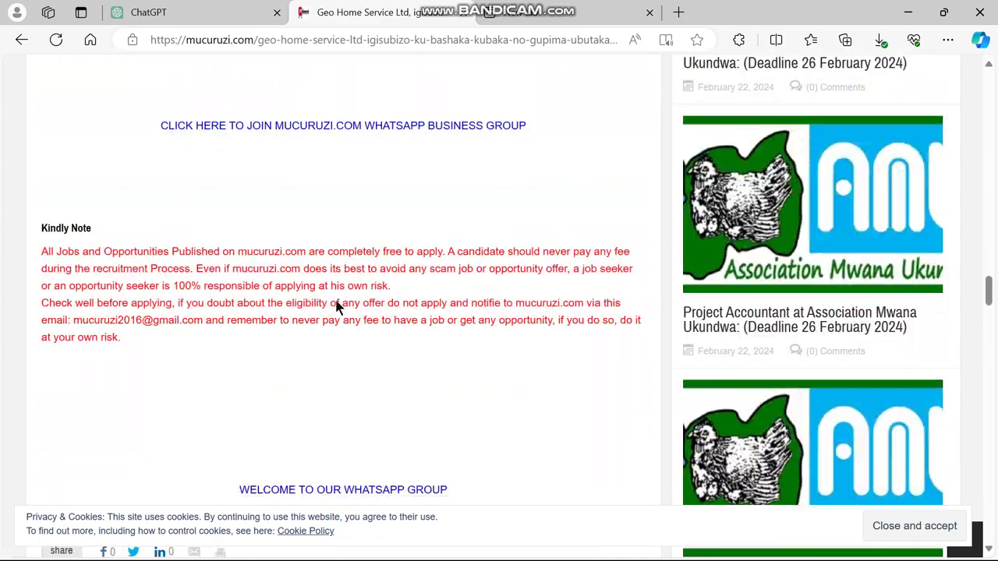
scroll(336, 301, up, 10)
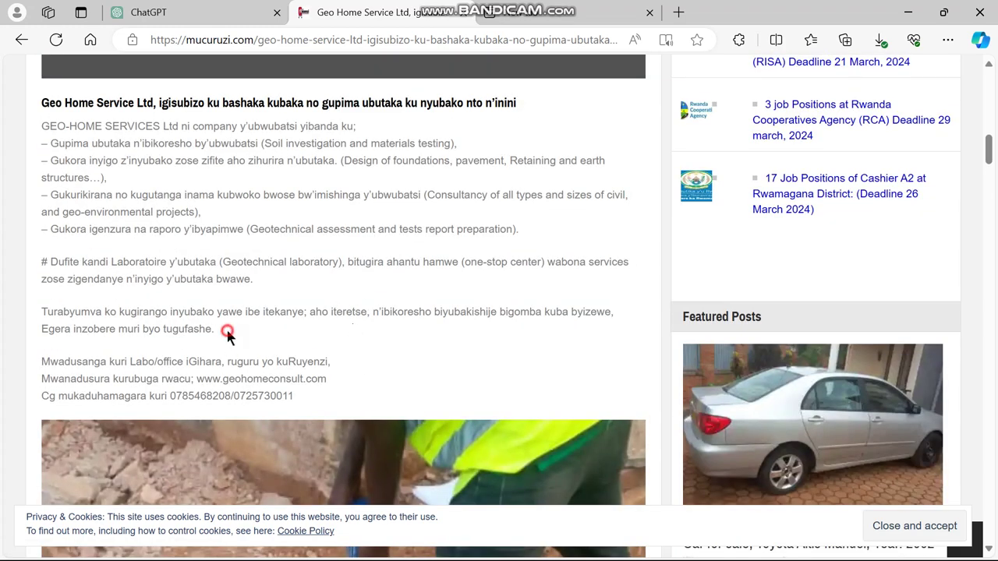
- Copy the article's service description, from the bold heading through "Egera inzobere muri byo tugufashe."
drag(227, 332, 41, 113)
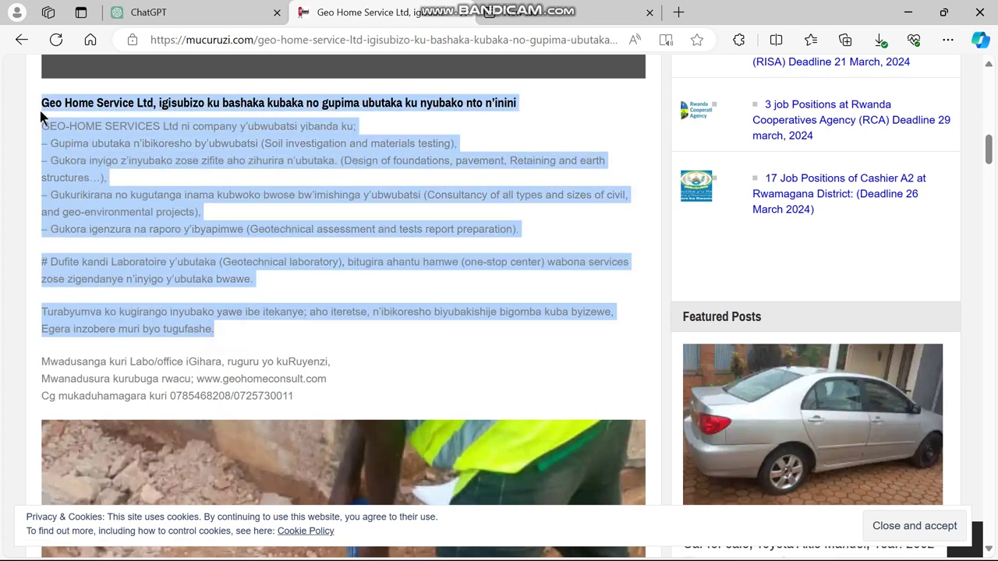
click(175, 139)
right_click(226, 141)
click(267, 156)
- Review the ChatGPT conversation that converts the Geo Home text into English and restructures it as a video script
click(148, 11)
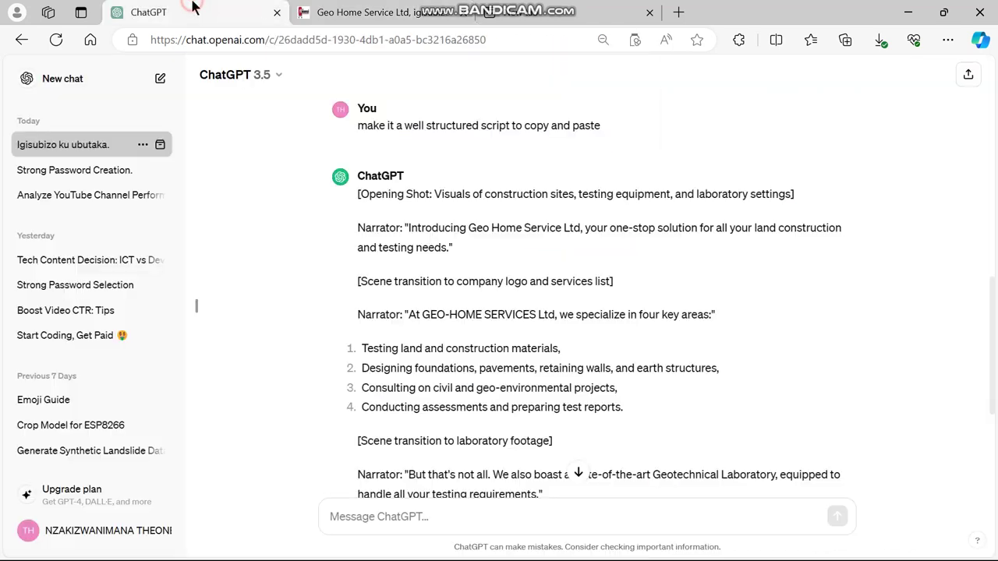
scroll(414, 222, up, 10)
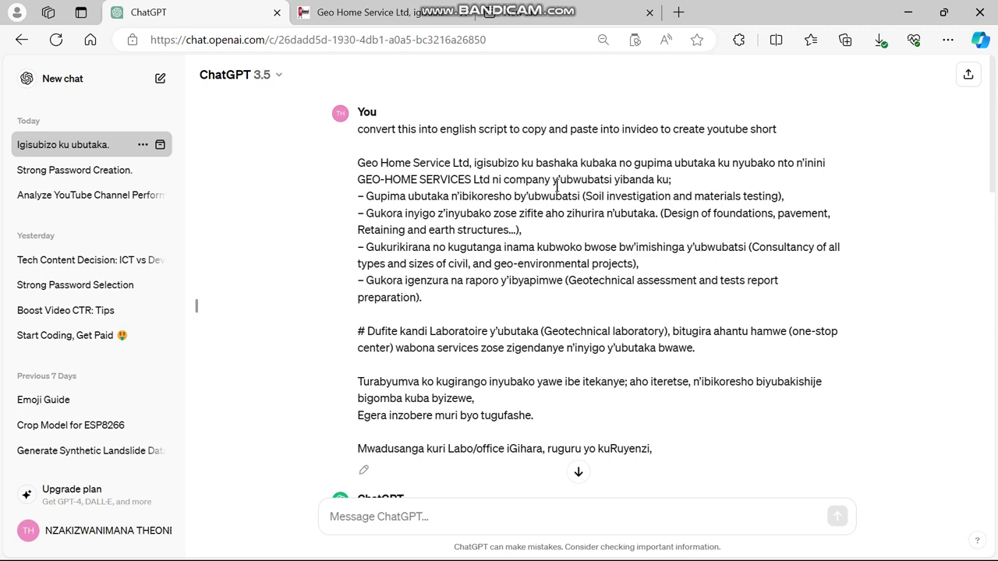
scroll(528, 212, down, 4)
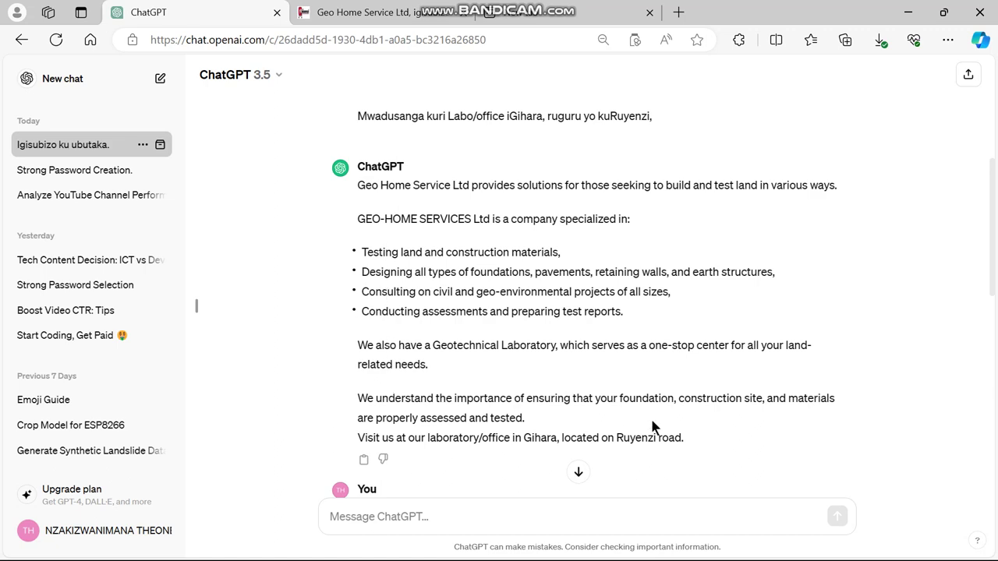
scroll(652, 427, down, 3)
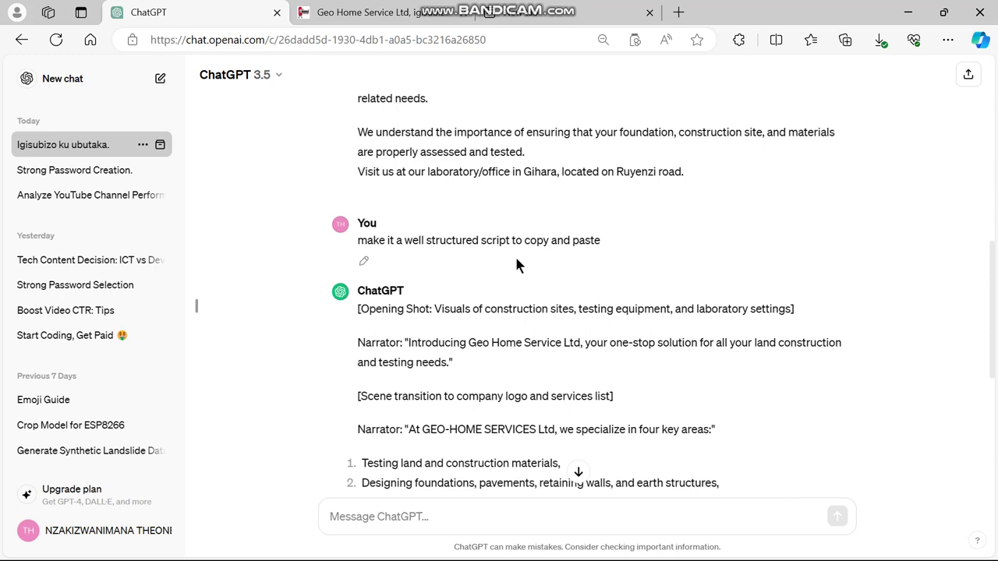
scroll(516, 260, down, 1)
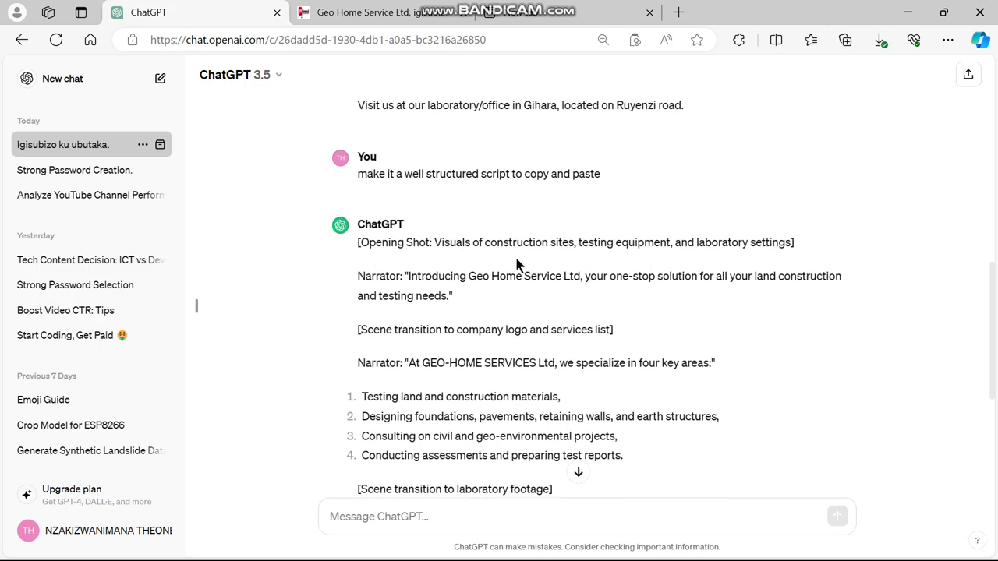
scroll(516, 265, down, 5)
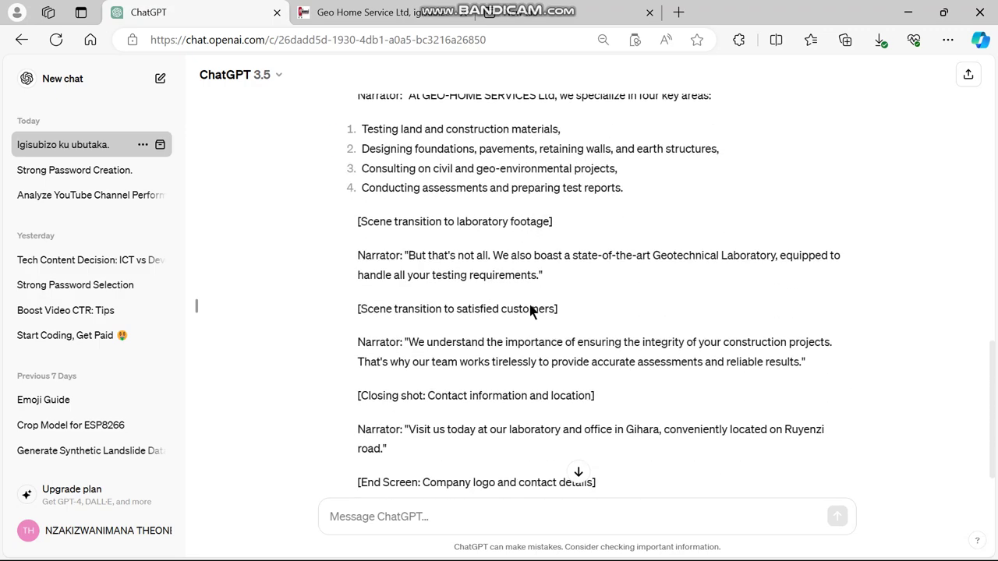
scroll(530, 312, up, 8)
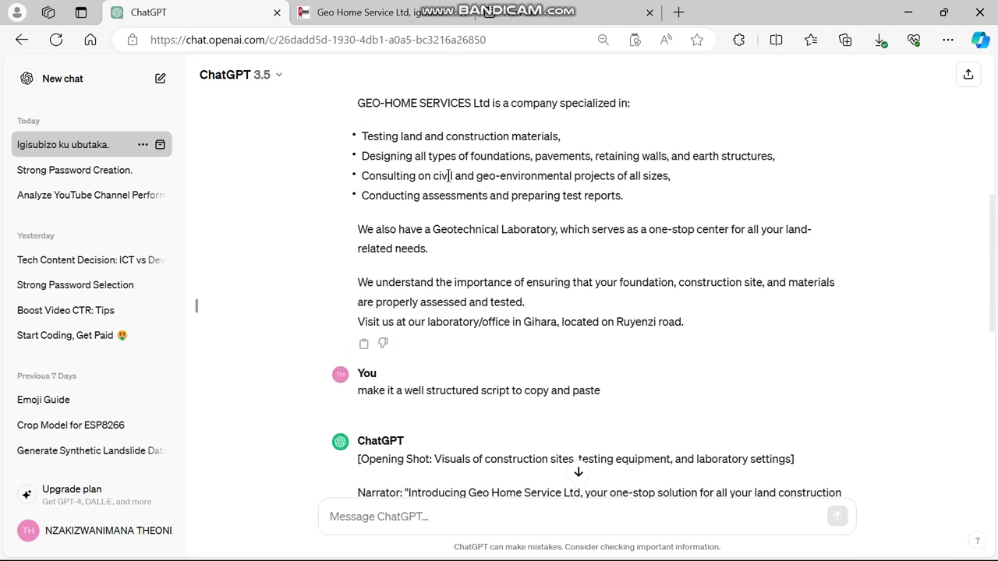
- Search the web for "invedio ai" in the blank tab and open the sponsored invideo.io result
click(562, 18)
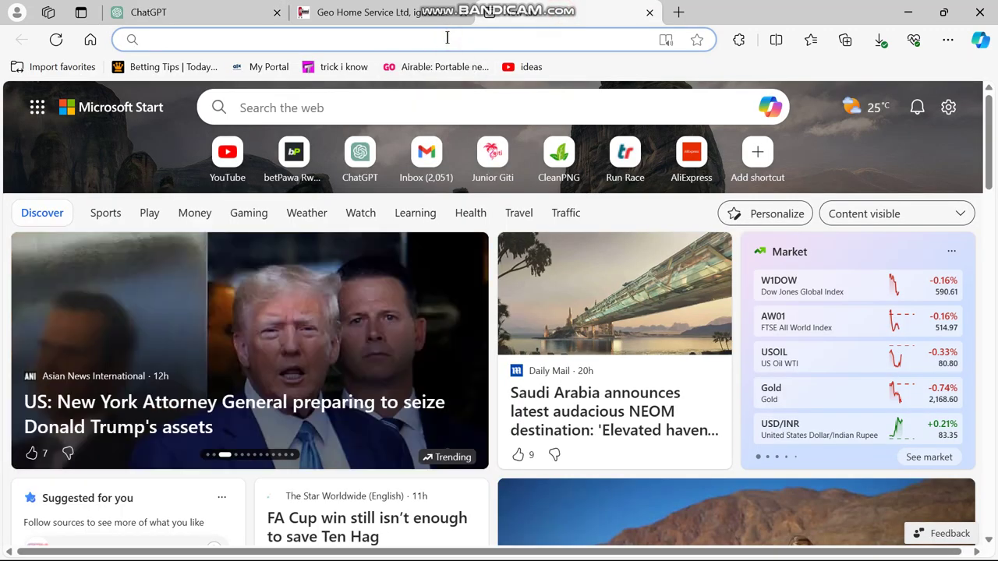
text(invie)
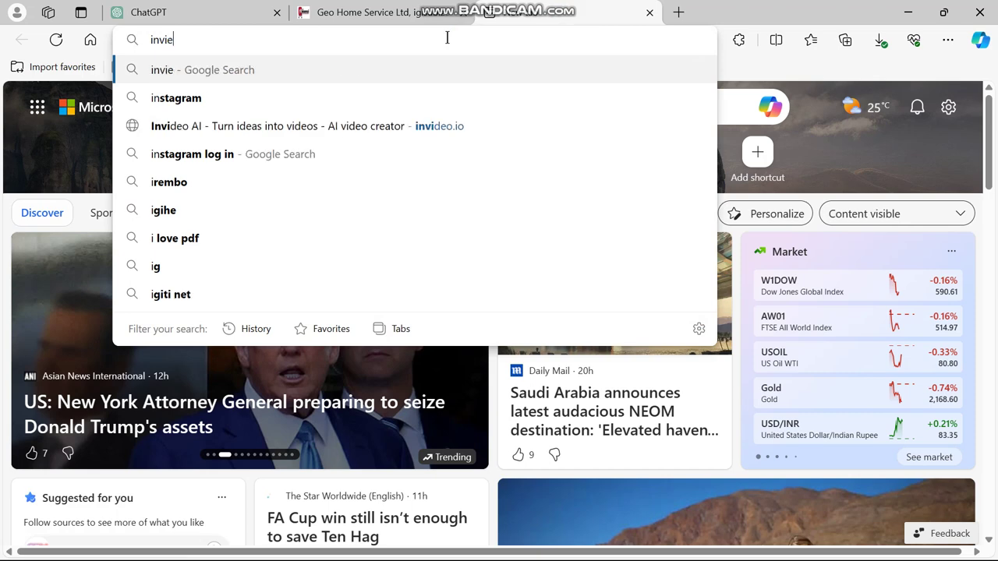
key(BackSpace)
key(BackSpace)
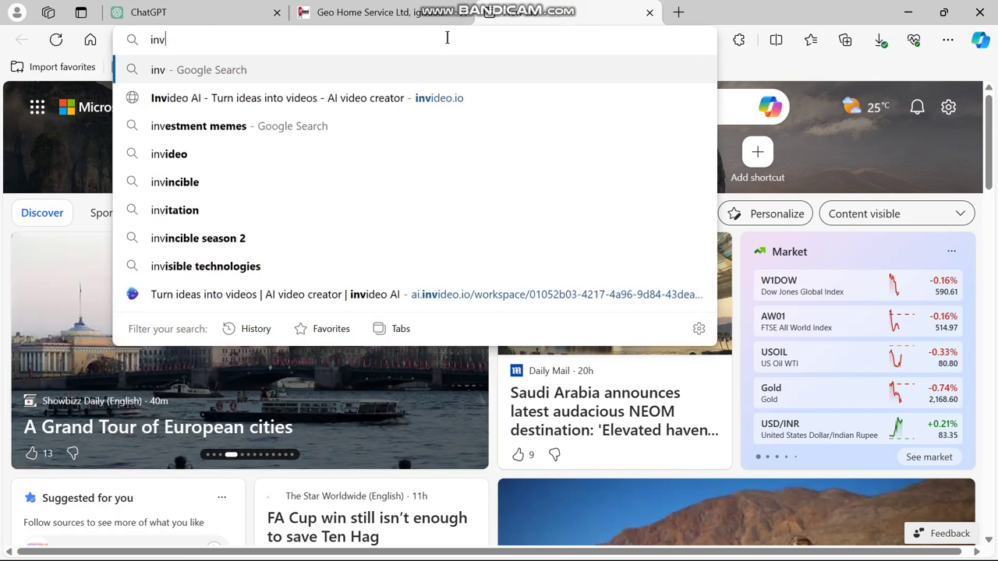
text(edi)
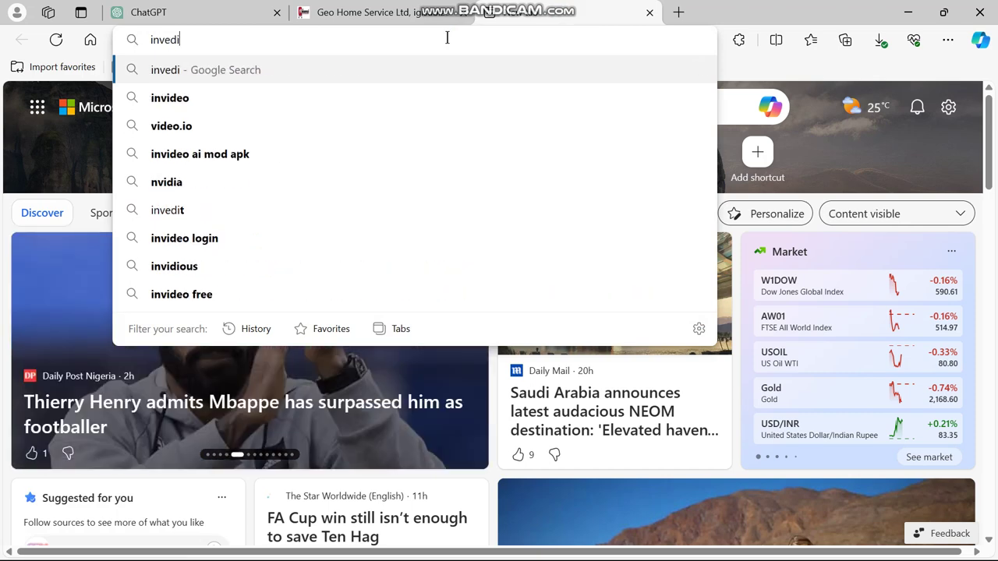
text(o ai)
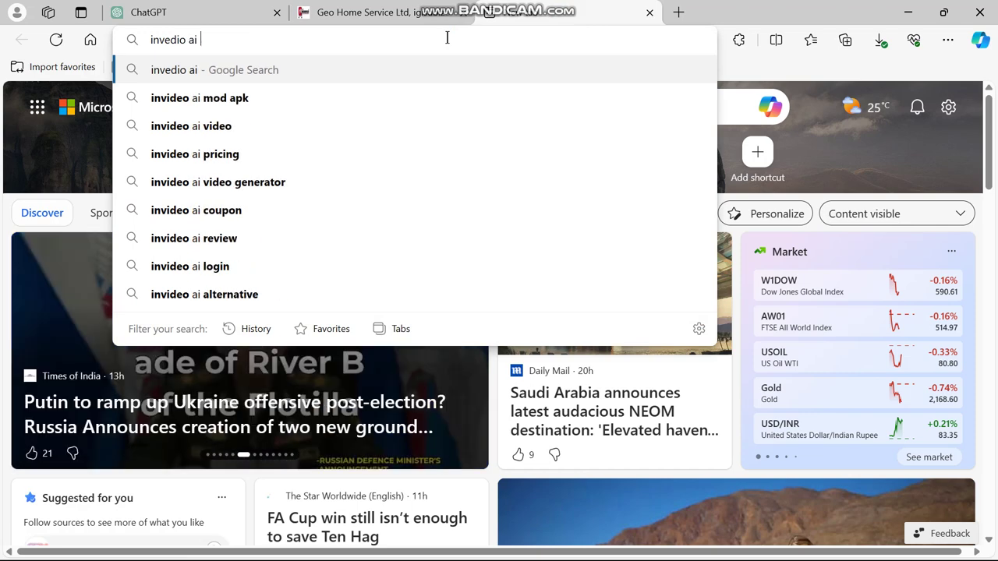
key(Return)
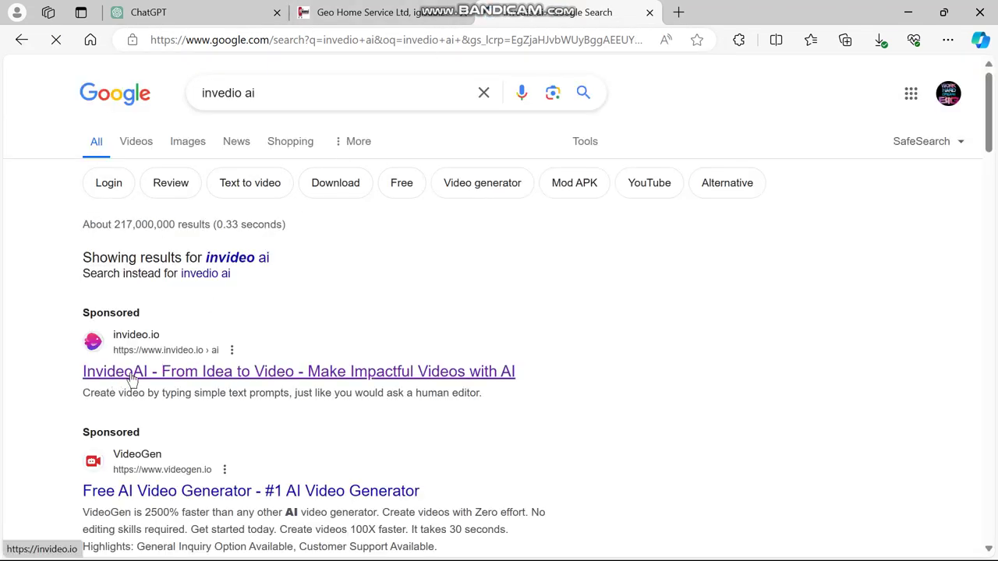
click(273, 371)
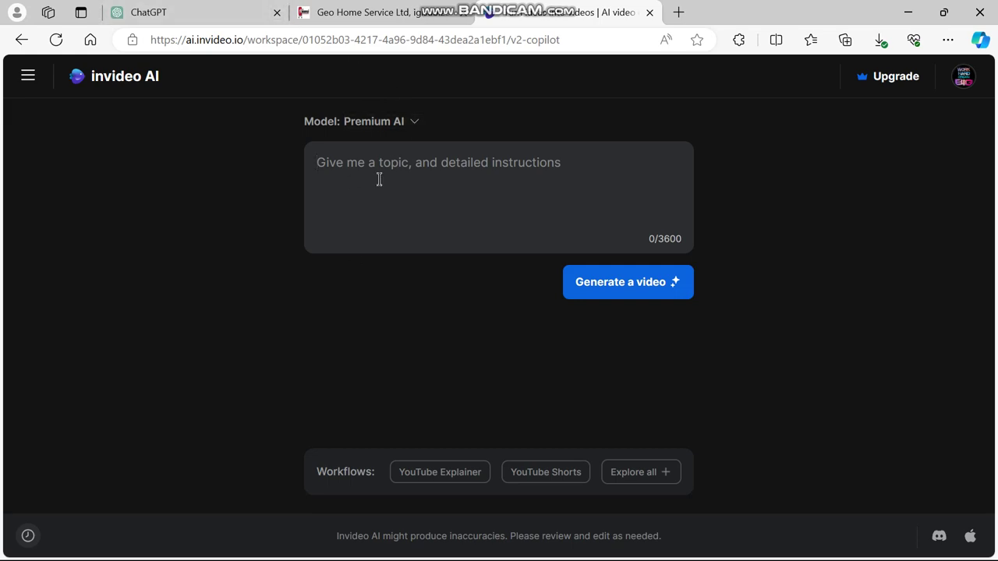
- Copy the full structured script from the ChatGPT reply, from "[Opening Shot" through "[End Screen: Company logo and contact details]"
click(358, 196)
click(184, 12)
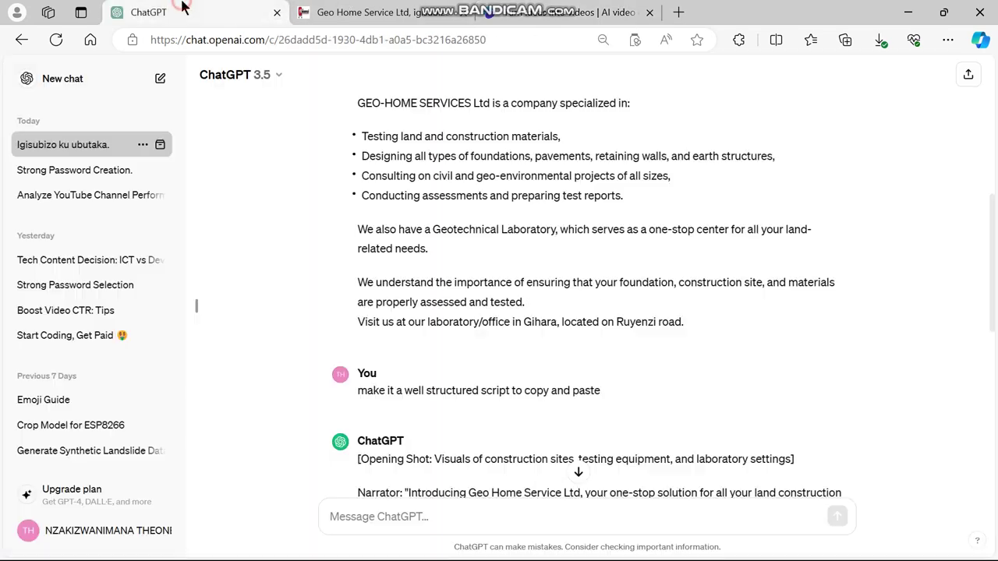
scroll(460, 386, down, 3)
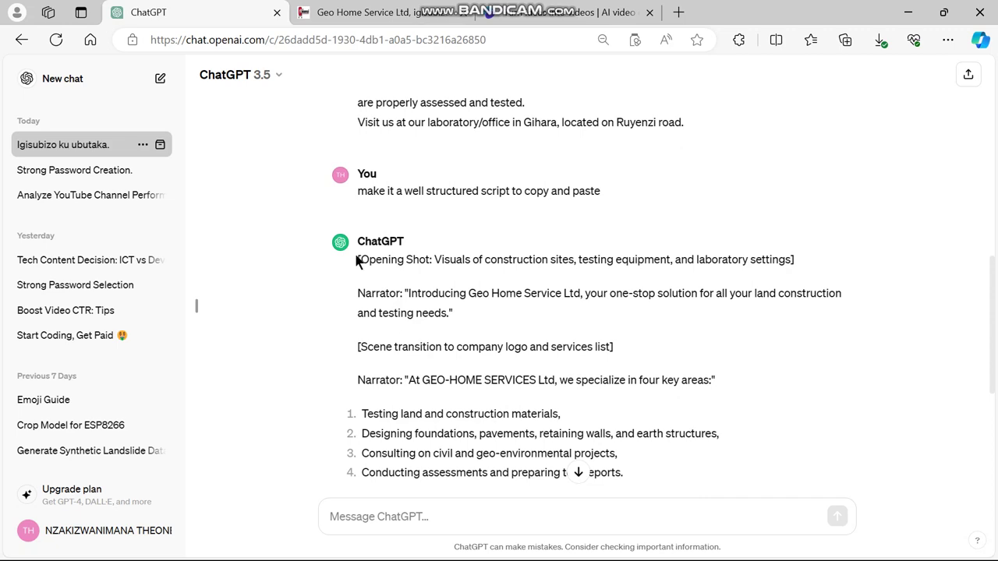
drag(357, 265, 598, 443)
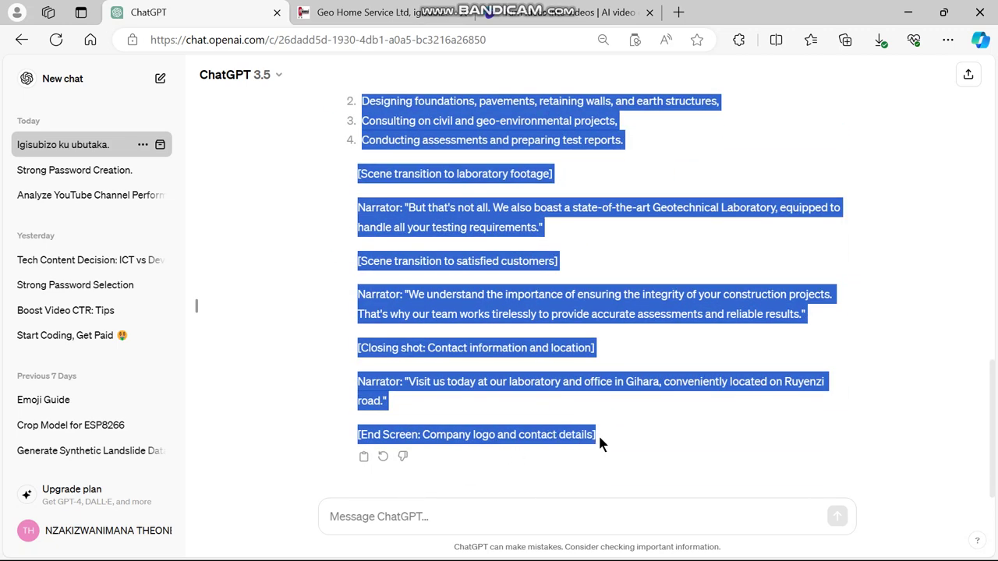
right_click(507, 299)
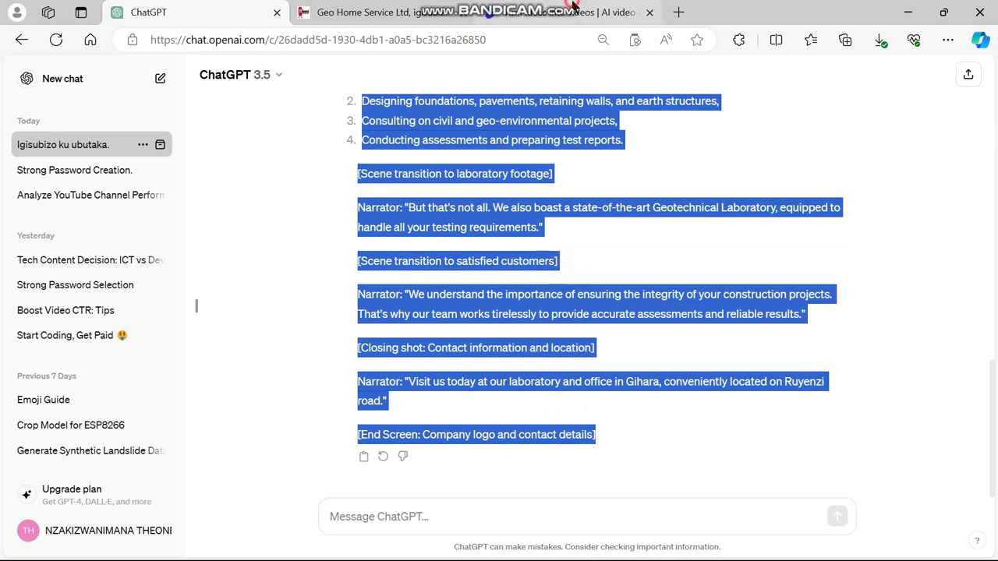
- Paste the copied script into the invideo AI topic and instructions prompt
click(541, 11)
click(371, 193)
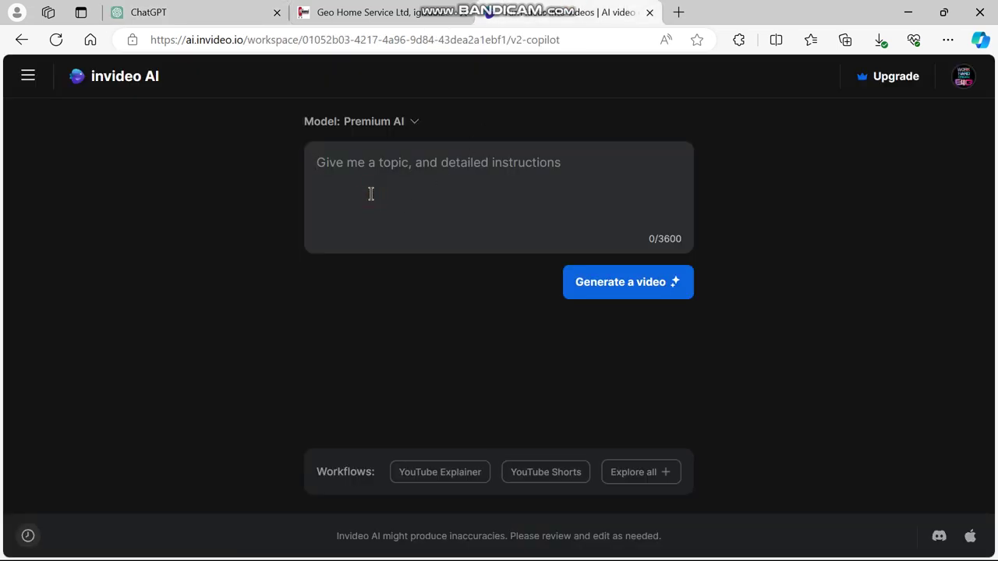
key(ctrl+v)
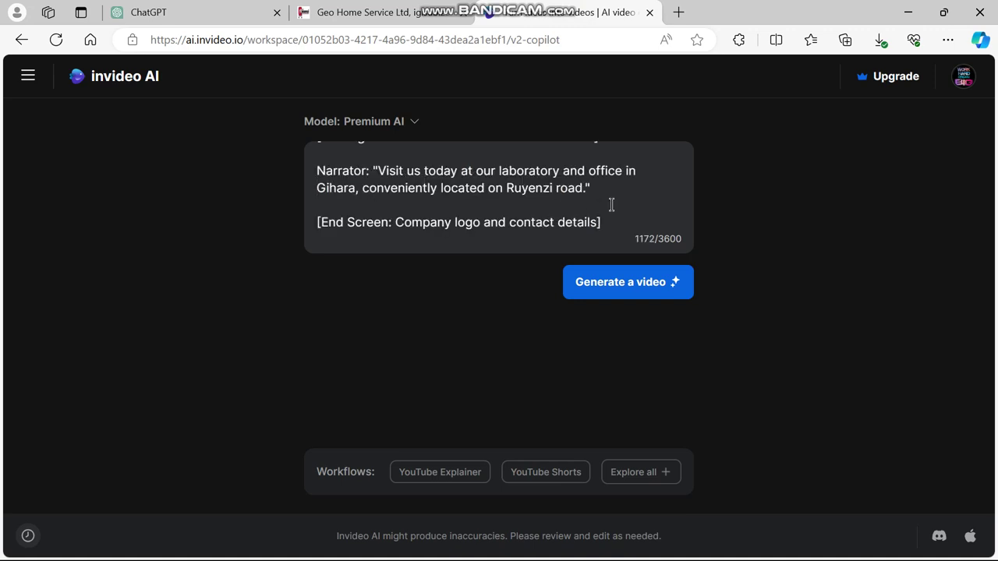
- Open the YouTube Shorts workflow and paste the copied script as what the short should be about
click(431, 476)
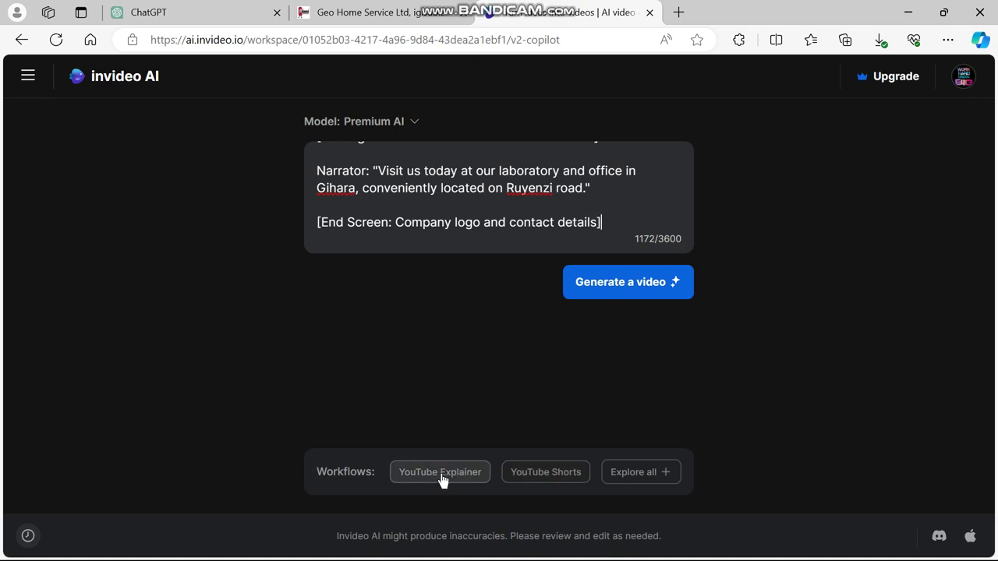
click(542, 477)
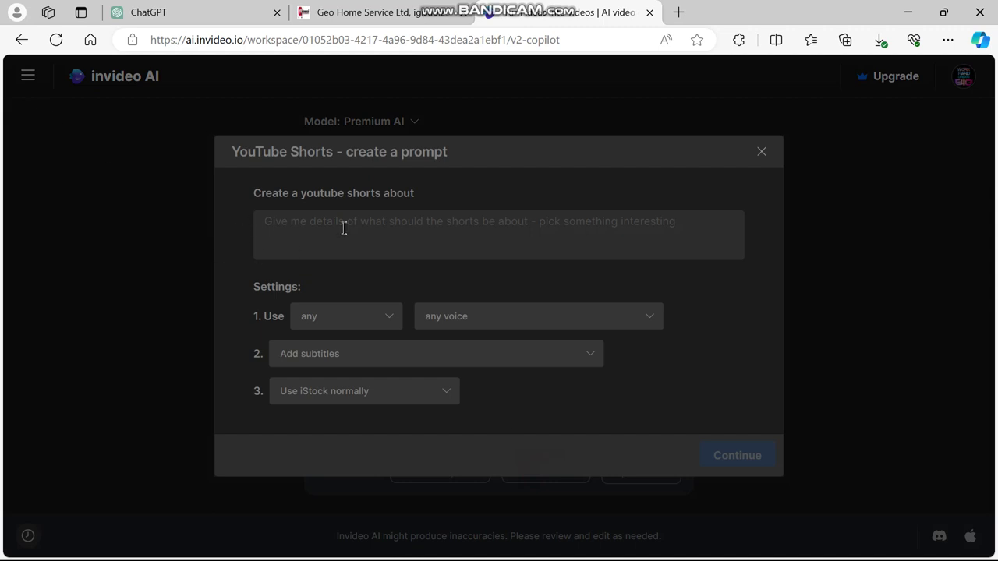
click(285, 220)
key(ctrl+v)
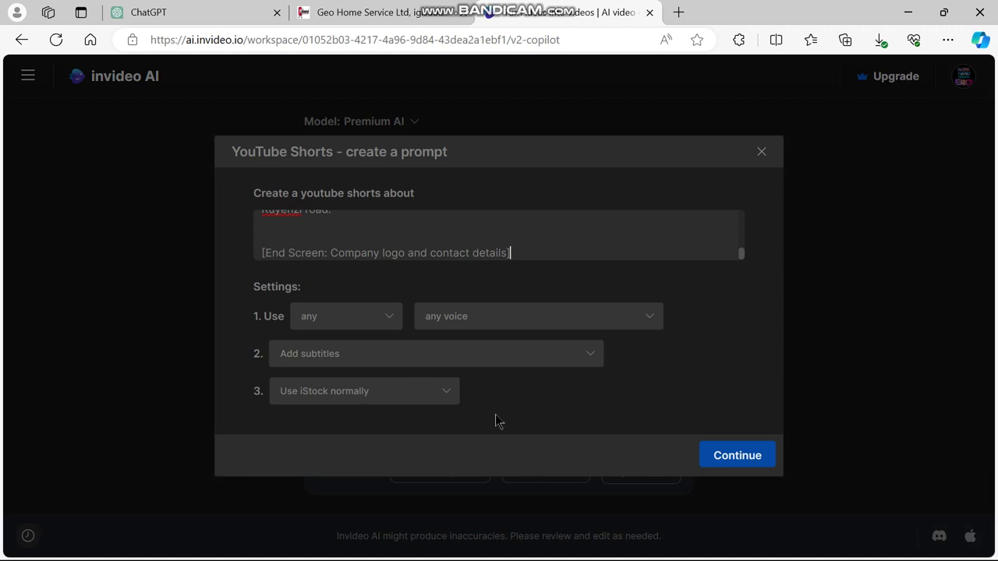
- Set the short's stock media option to "Don't use iStock" and create the prompt from the workflow settings
click(449, 399)
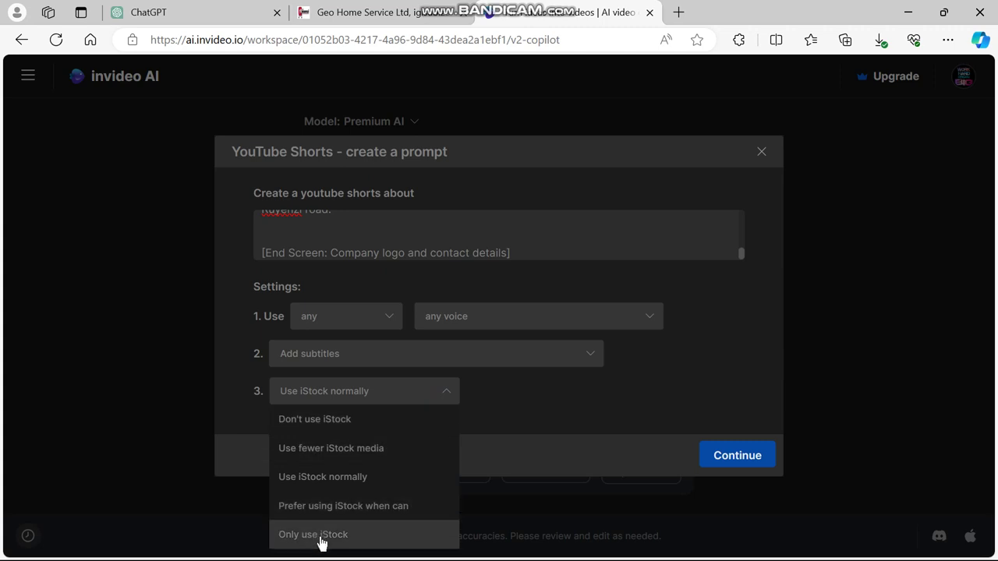
click(377, 425)
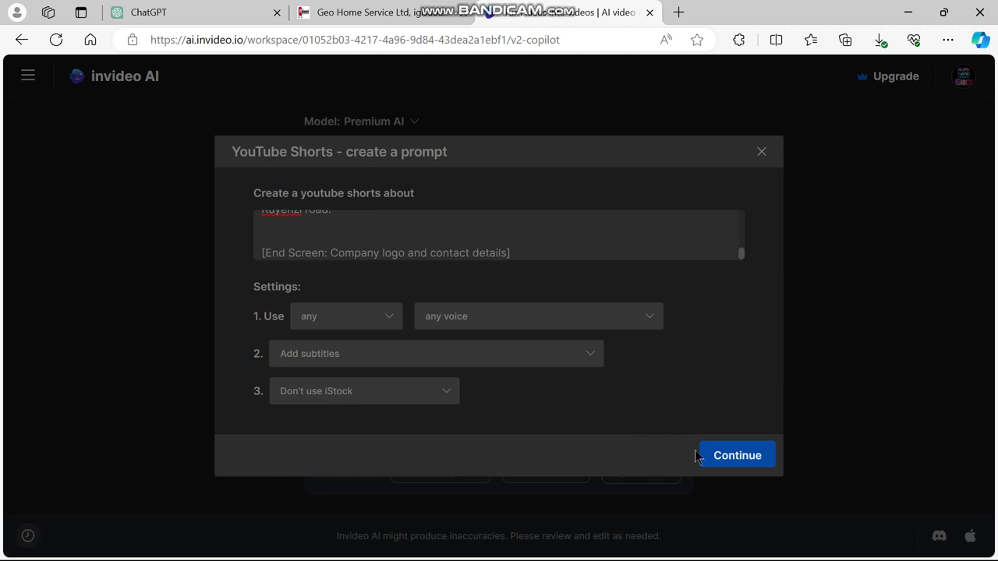
click(718, 456)
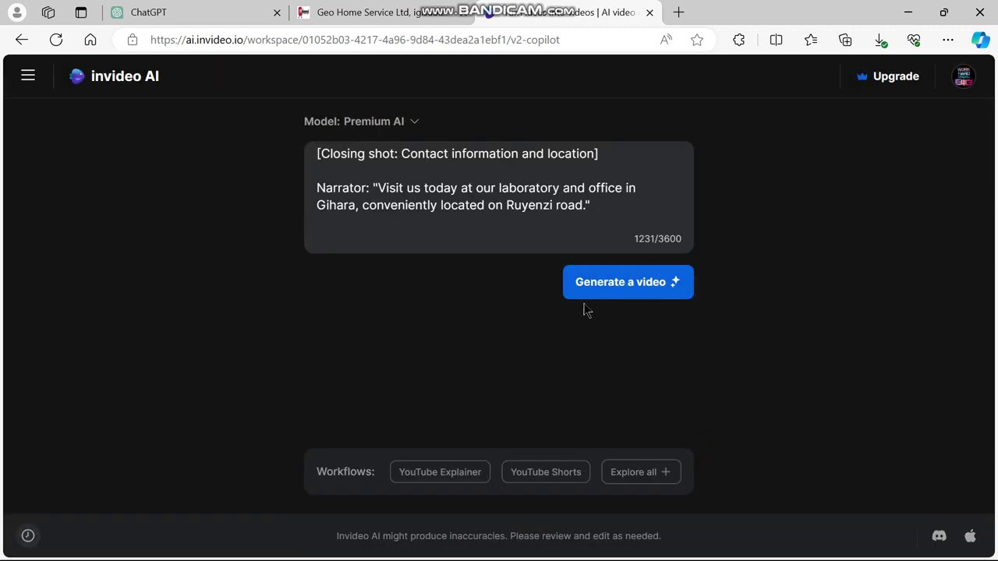
- Generate the video from the prompt, accepting Construction Companies as audience, Professional as look and feel, and Youtube shorts as platform
click(612, 285)
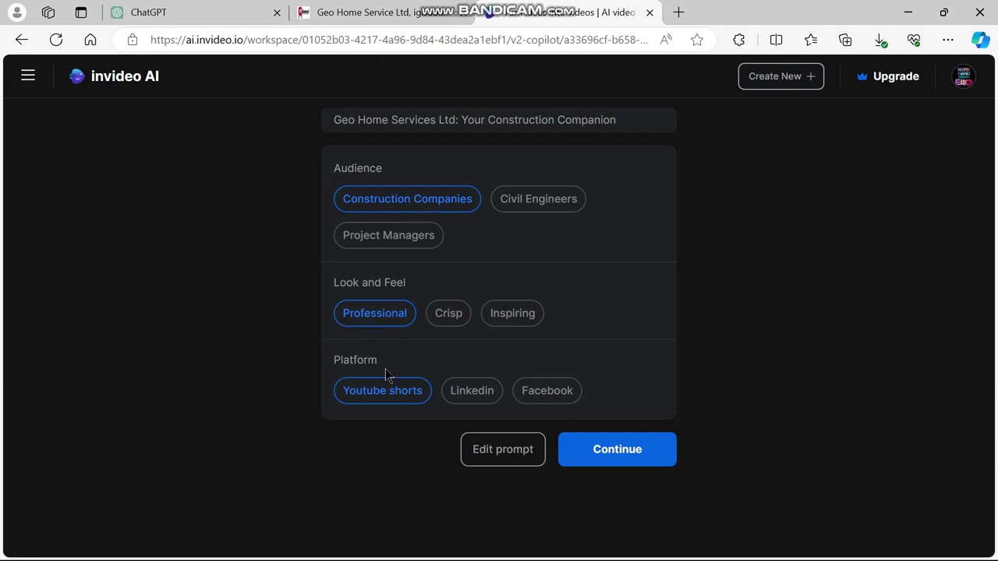
click(610, 451)
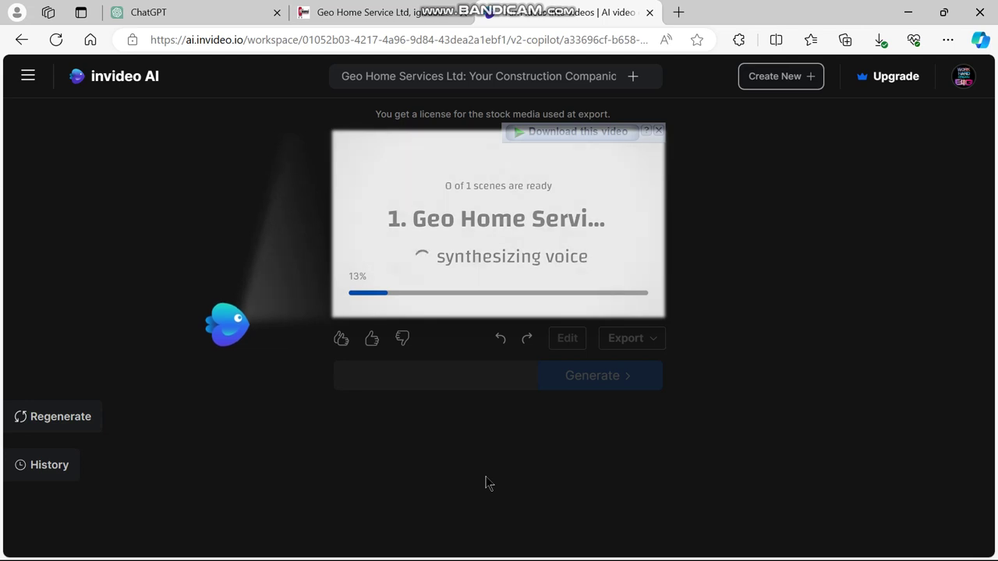
click(40, 84)
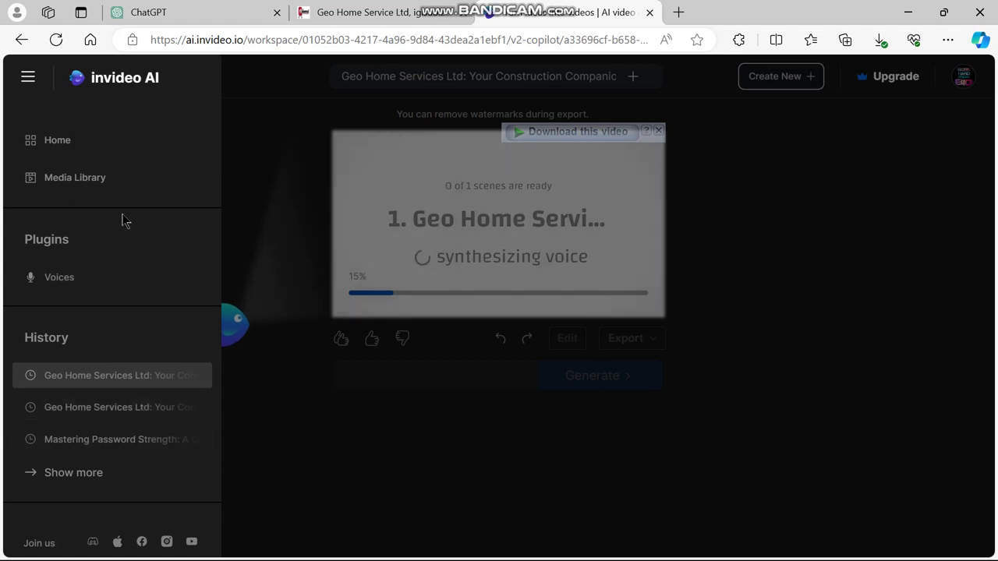
click(256, 173)
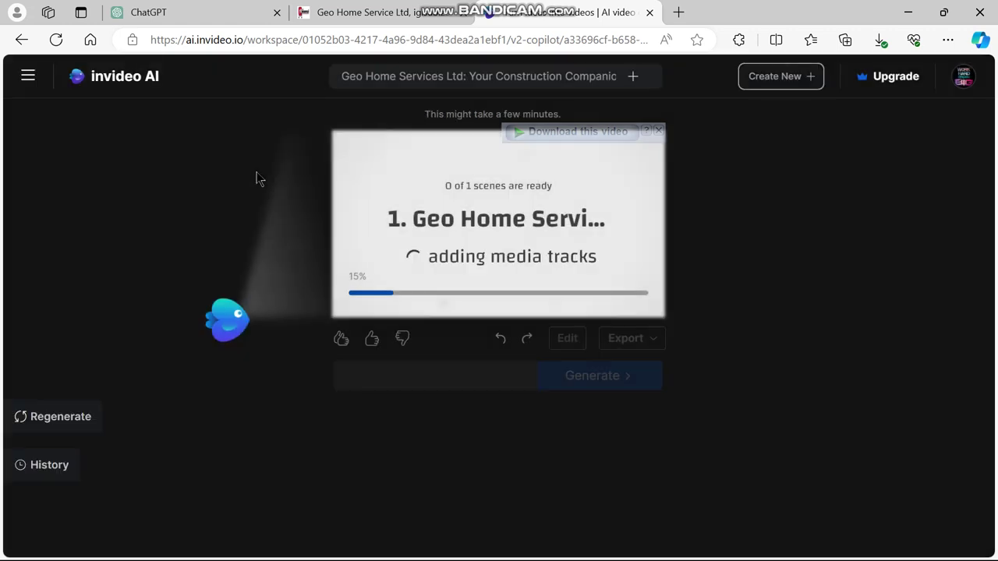